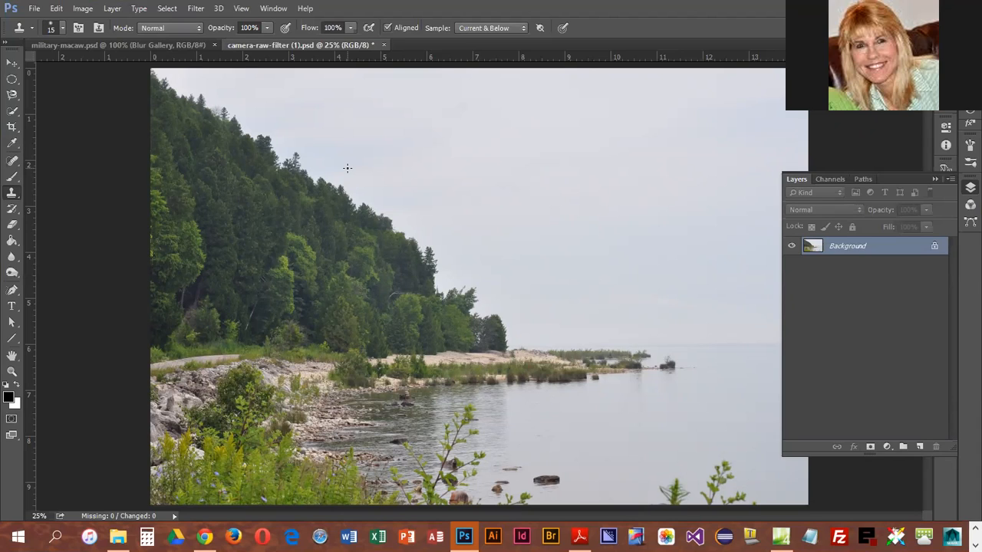
- Duplicate the Background layer as "camera raw" and convert the copy to a Smart Object
left_click_drag(849, 249, 850, 246)
right_click(848, 245)
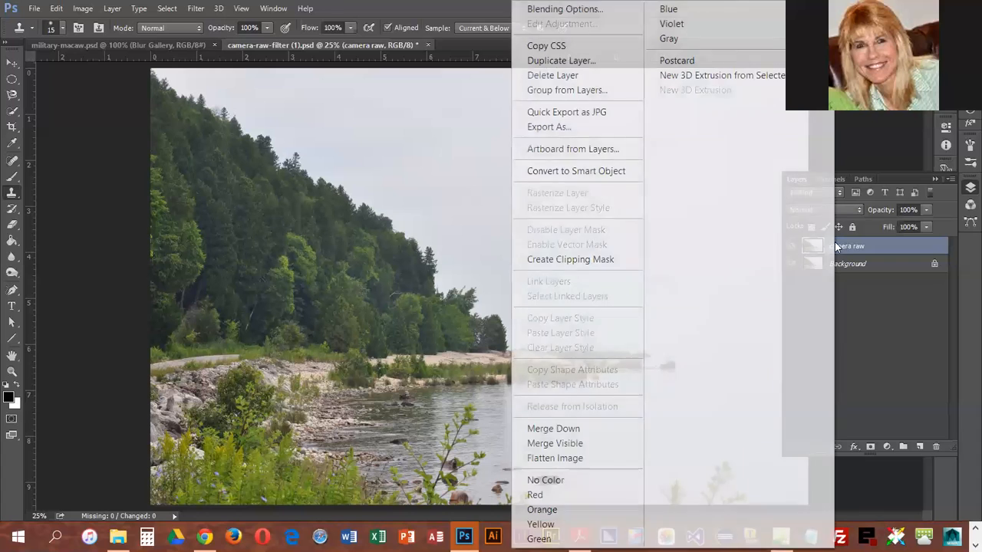
left_click(549, 170)
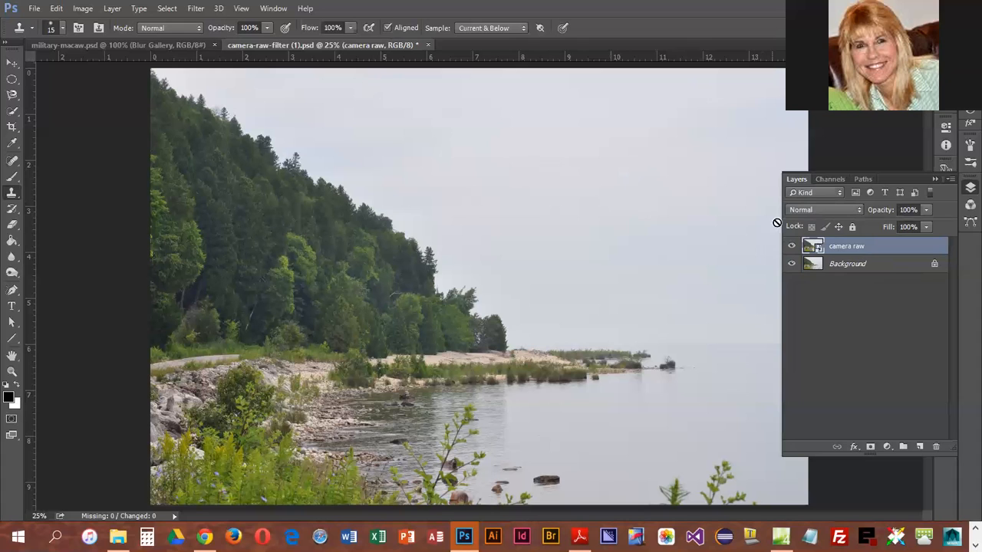
- Open the Camera Raw Filter on the camera raw layer
left_click(195, 9)
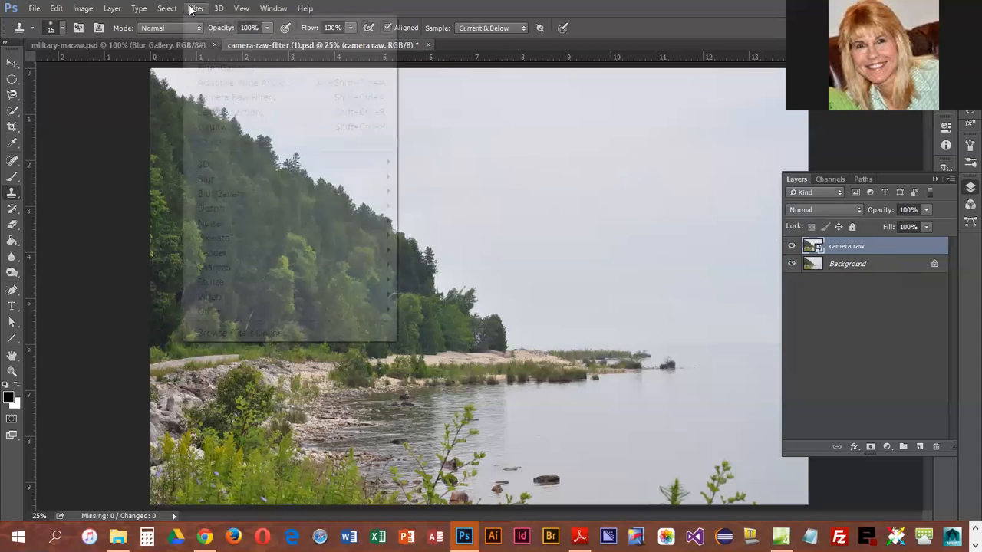
left_click(244, 100)
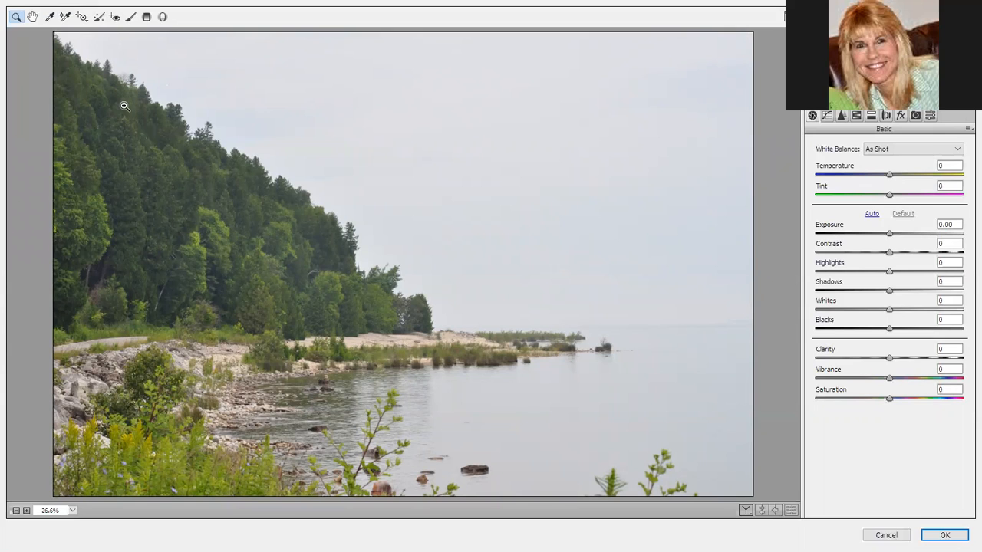
- Try sampling several white balance points in the sky, along the shoreline and on the path with the White Balance tool
left_click(49, 17)
left_click(340, 139)
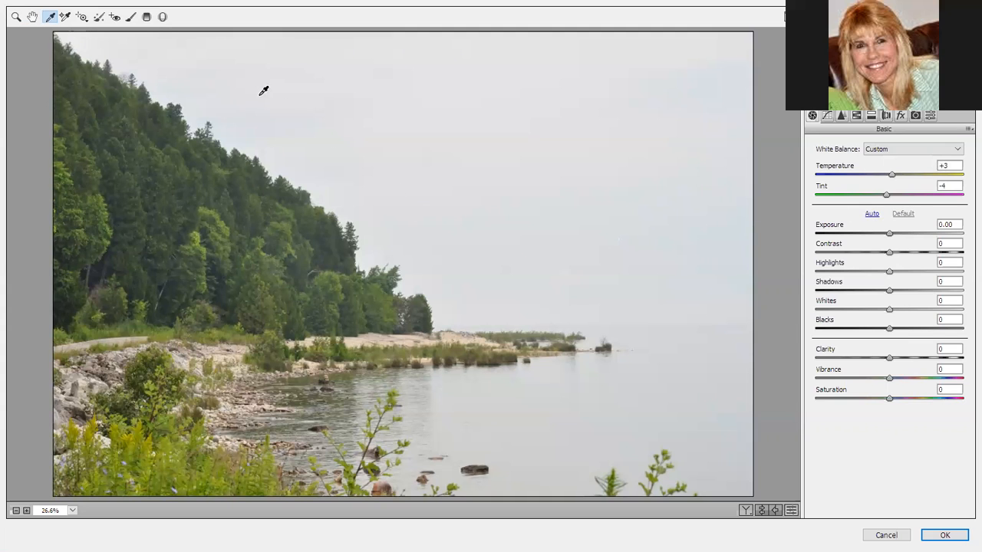
left_click(282, 88)
left_click(362, 339)
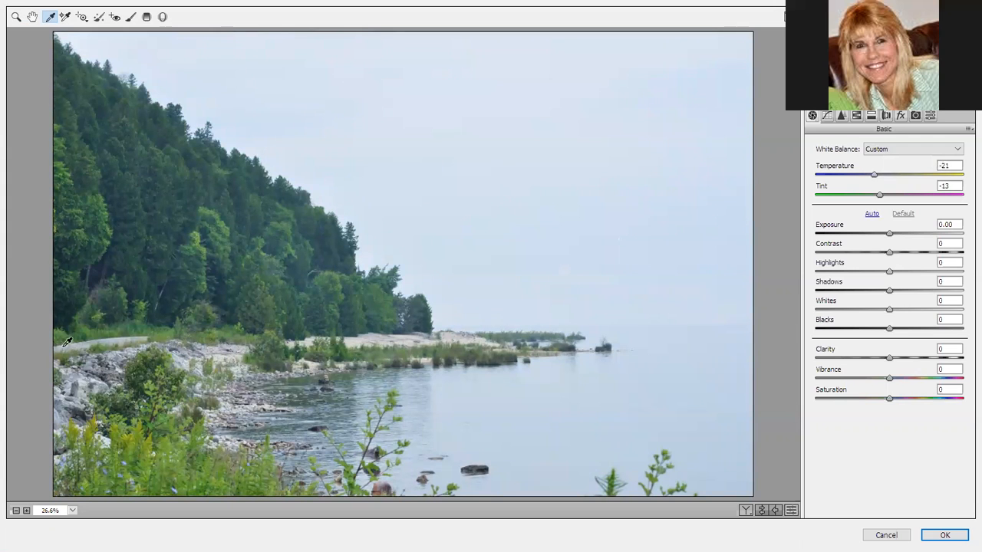
left_click(92, 338)
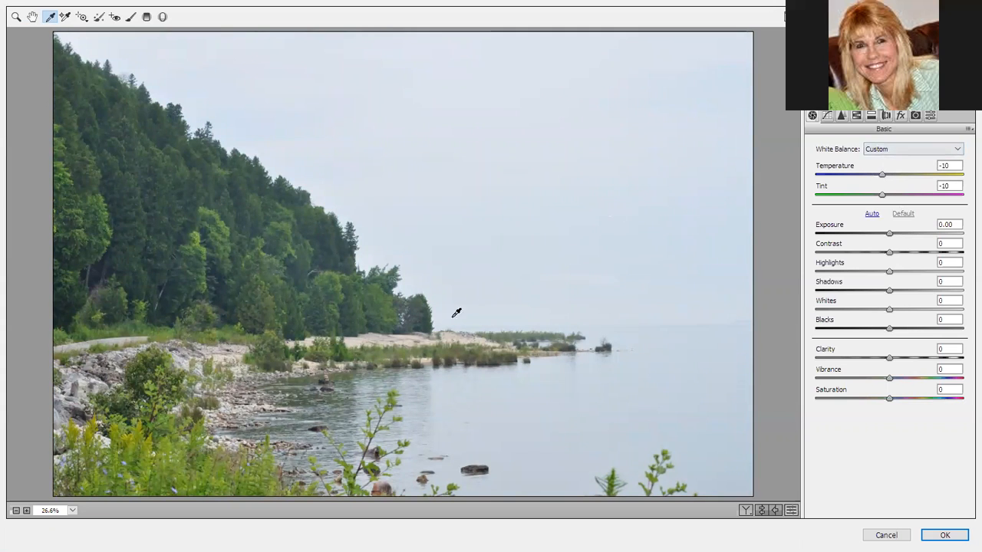
left_click(467, 303)
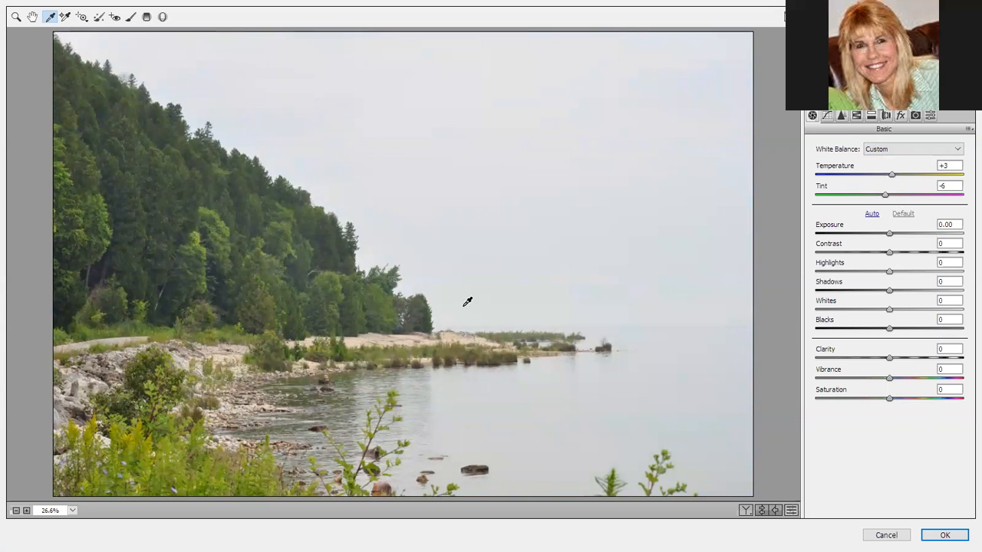
left_click(457, 155)
left_click(364, 147)
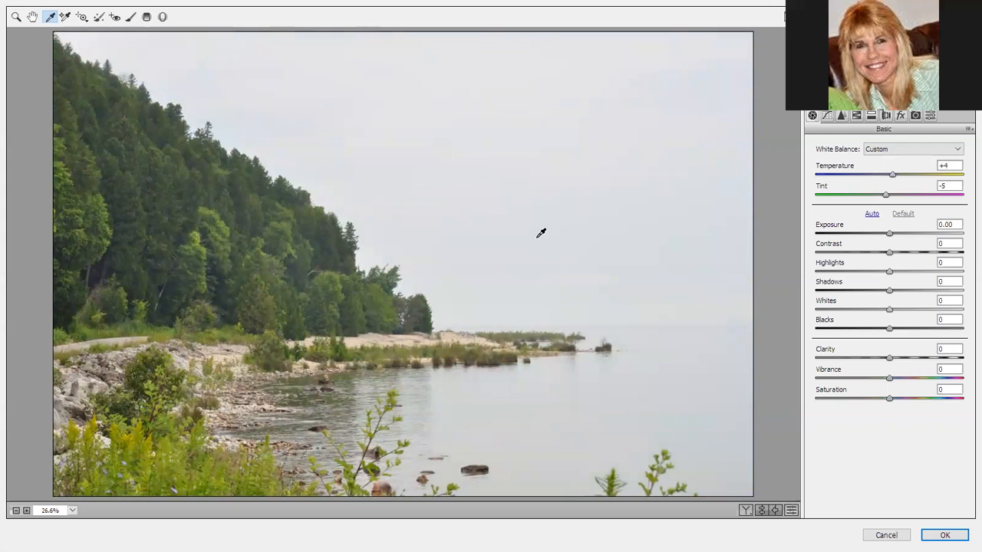
left_click(615, 307)
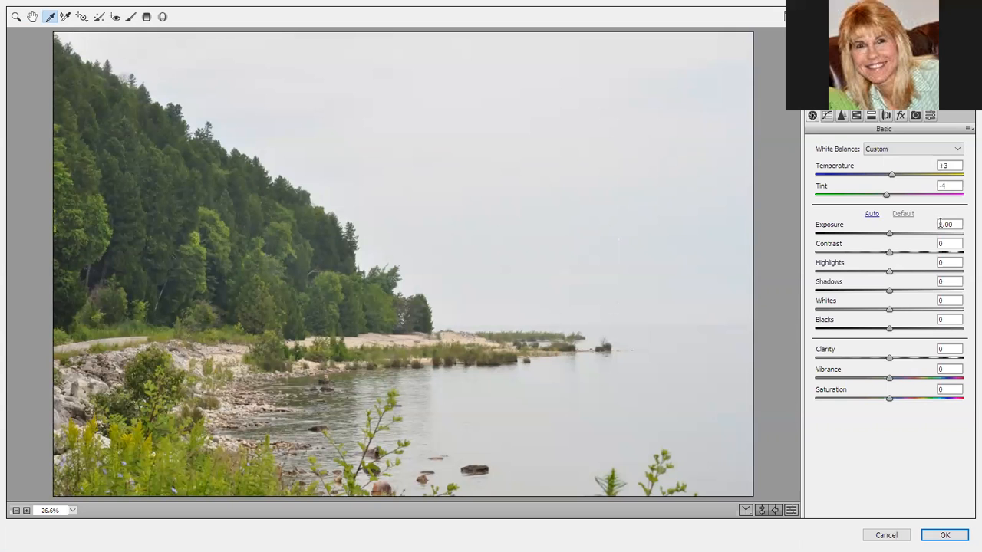
- Try the As Shot and Auto white balance presets
left_click(889, 150)
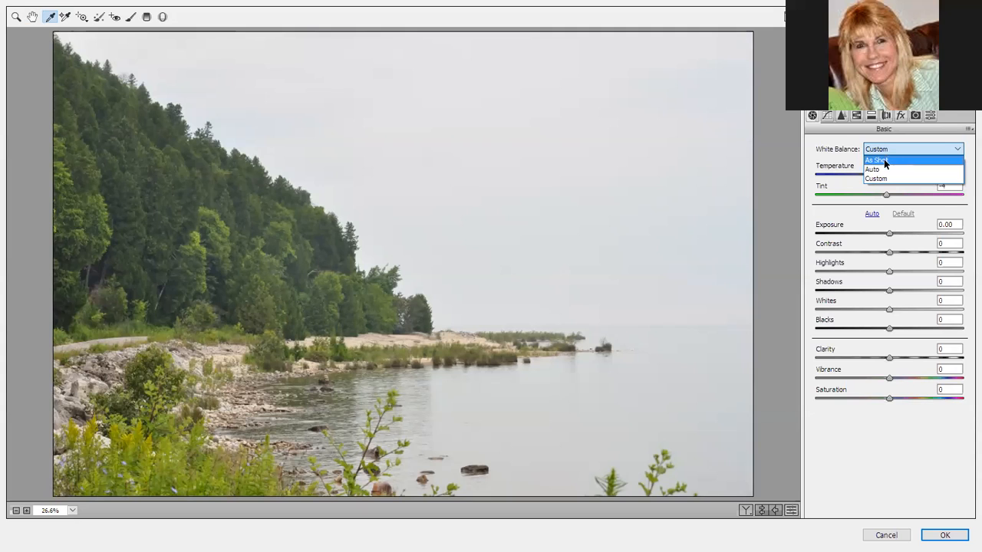
left_click(884, 162)
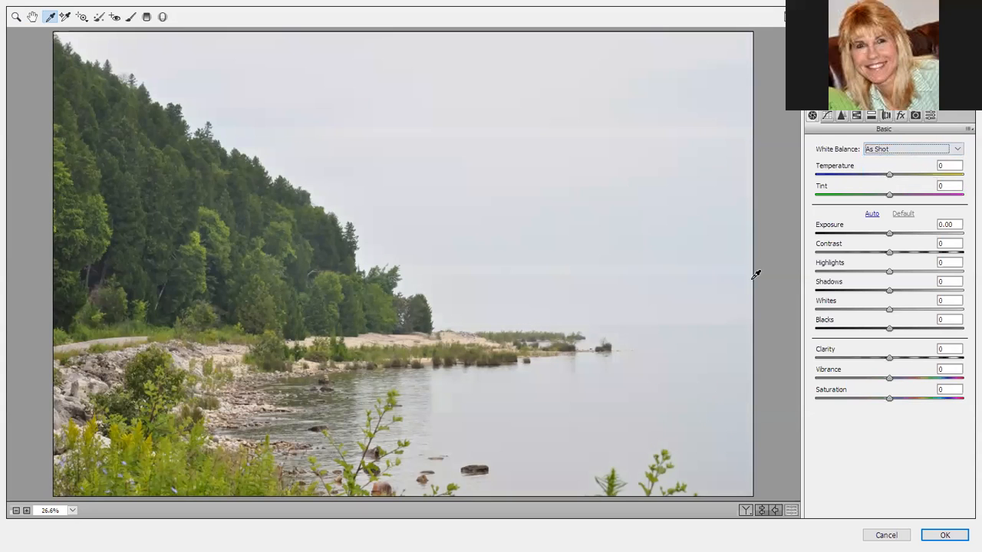
left_click(910, 147)
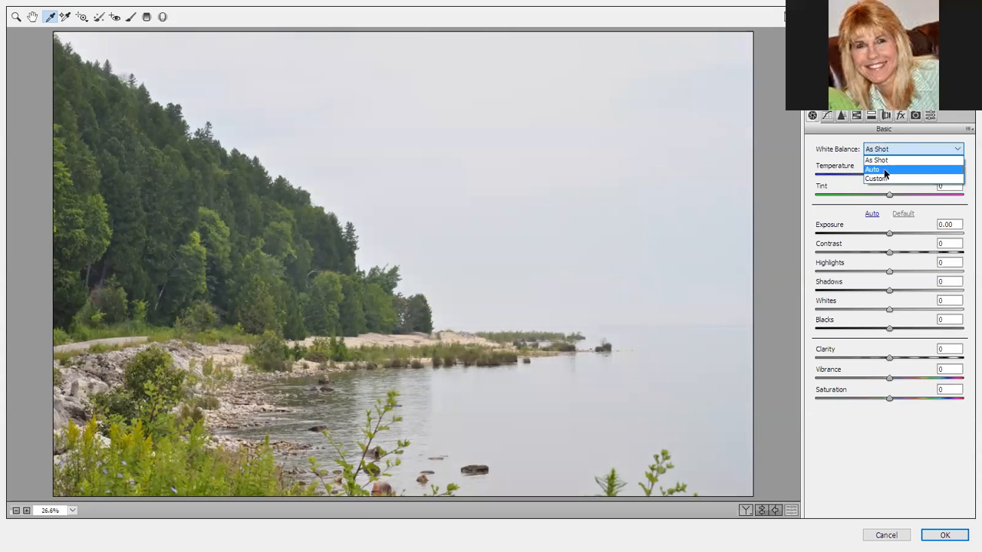
left_click(884, 168)
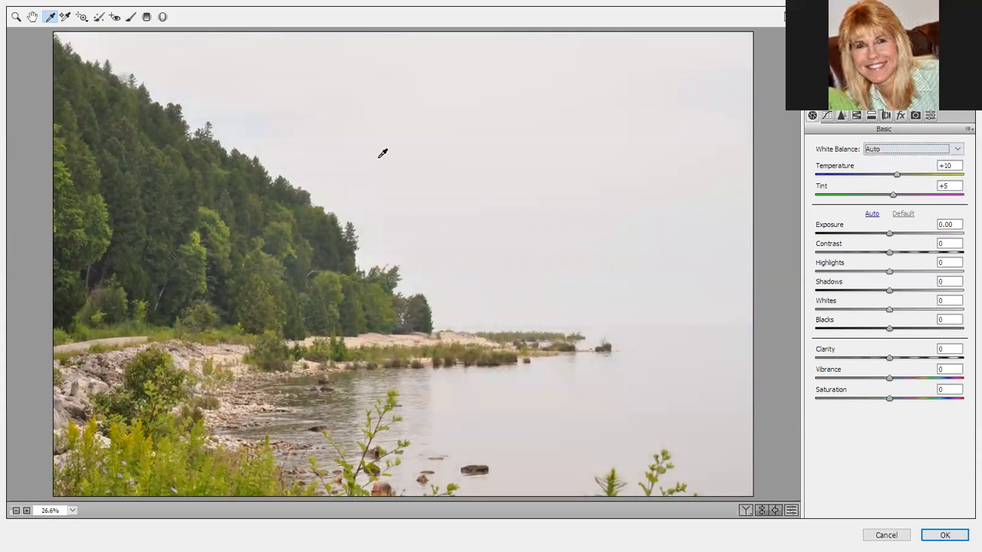
- Set Temperature to -18, Tint -27, Exposure -0.50, Contrast +28, Highlights +40, Shadows -68, Whites +24 and Blacks -32
left_click(392, 145)
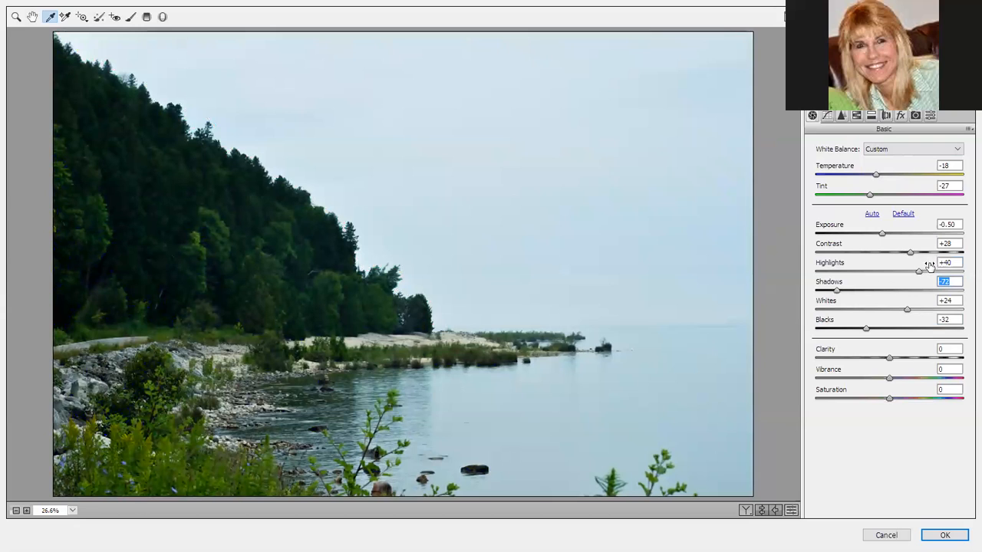
left_click_drag(836, 291, 839, 291)
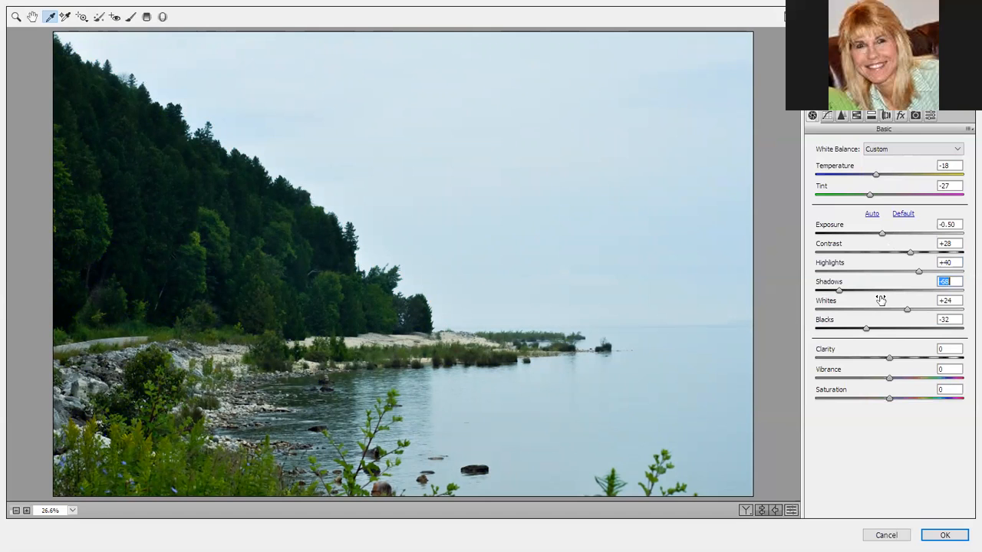
- Set Clarity to +48, Blacks to -18 and Vibrance to +38
left_click(894, 359)
left_click_drag(894, 359, 919, 359)
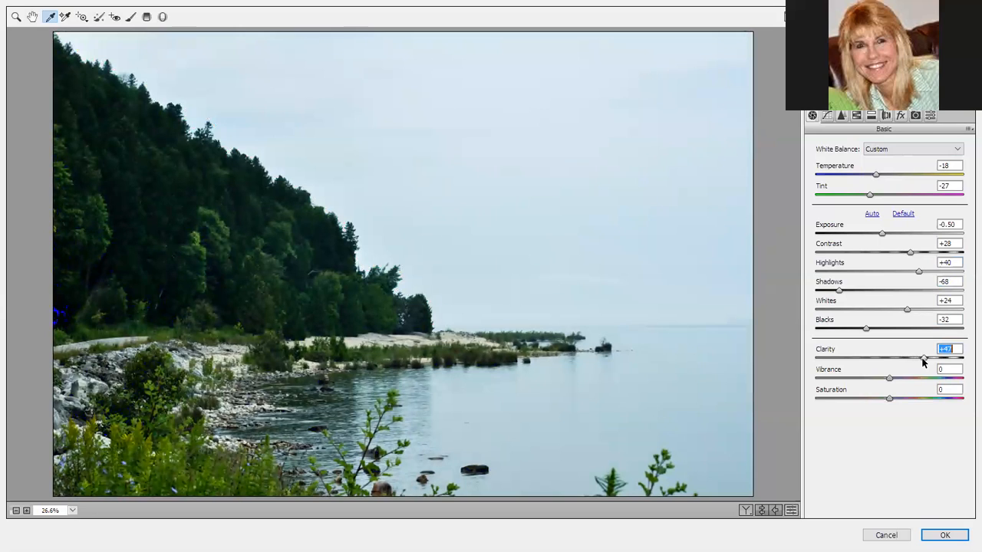
left_click_drag(923, 361, 925, 360)
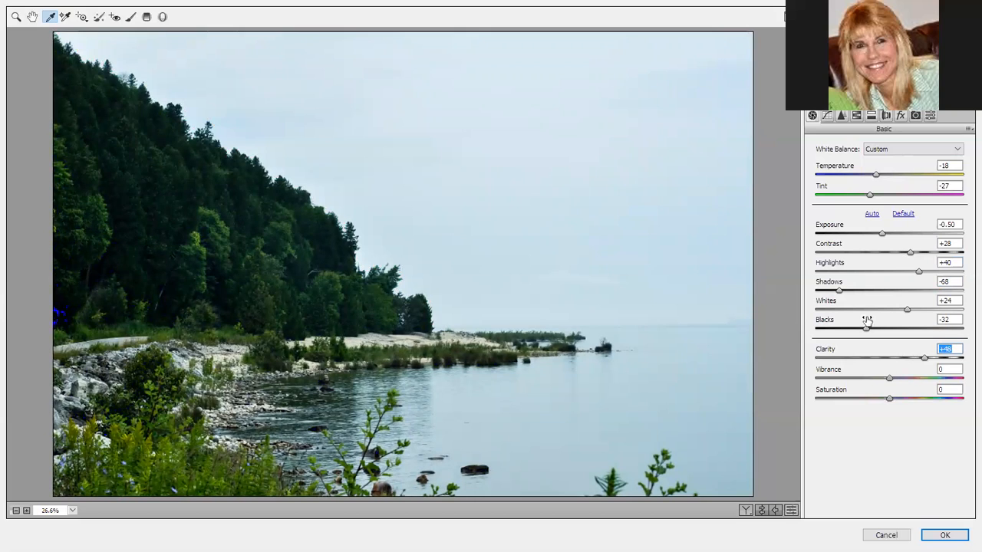
left_click_drag(864, 331, 876, 327)
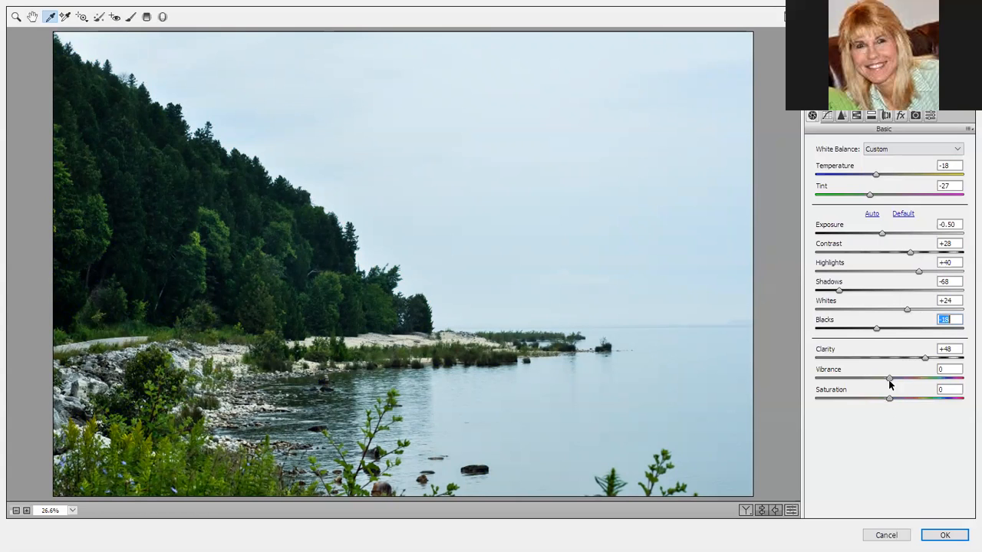
left_click_drag(894, 379, 917, 380)
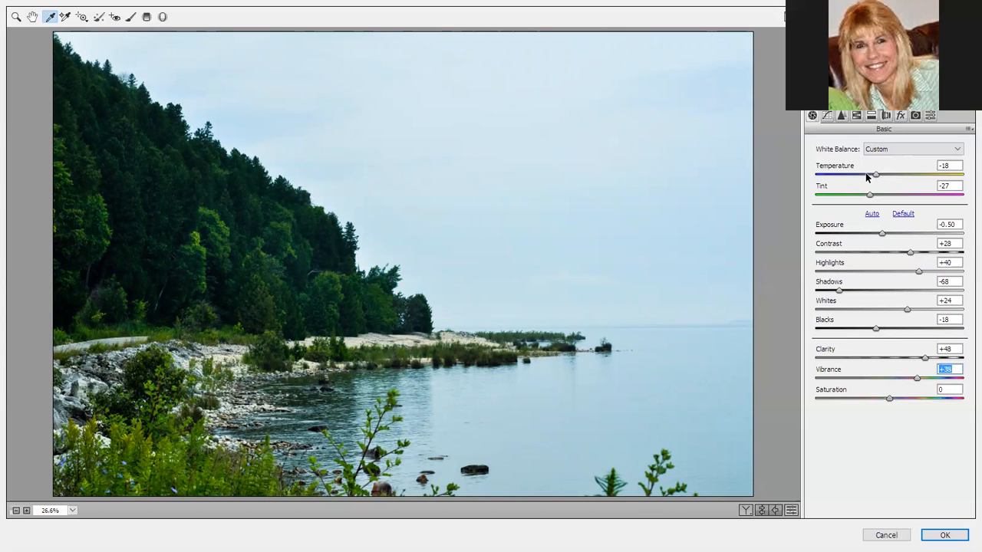
- Set the Dehaze amount to +40 in the effects settings
left_click(901, 117)
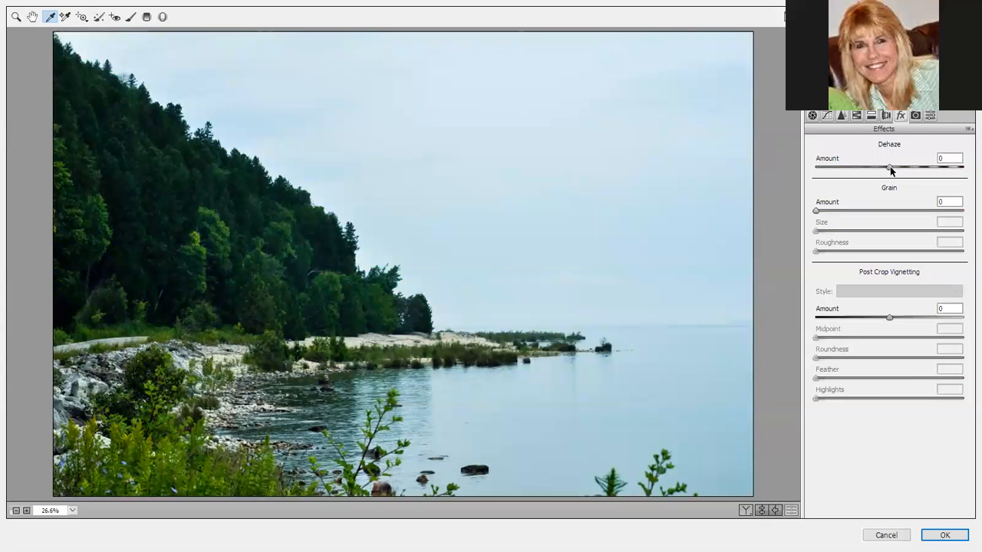
left_click_drag(890, 171, 912, 166)
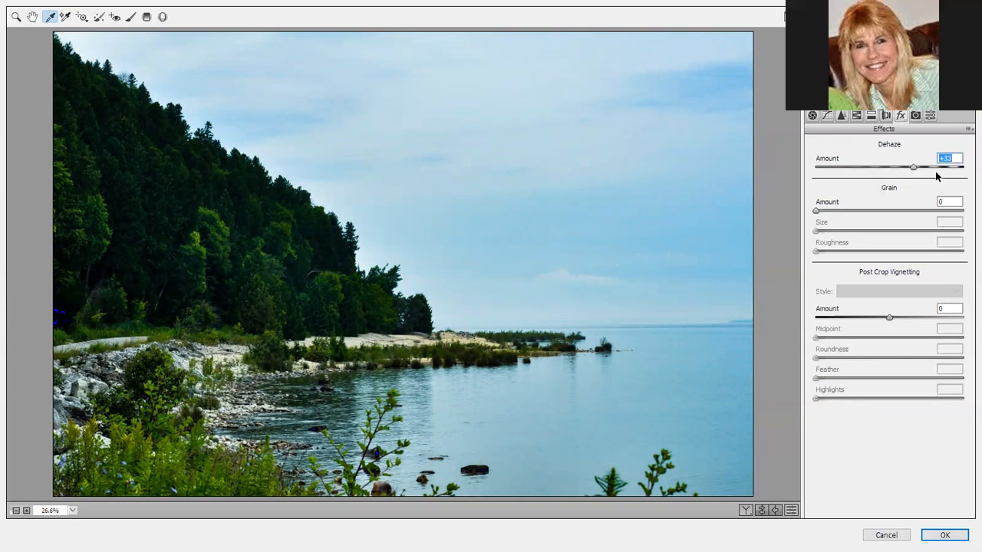
left_click_drag(913, 168, 911, 170)
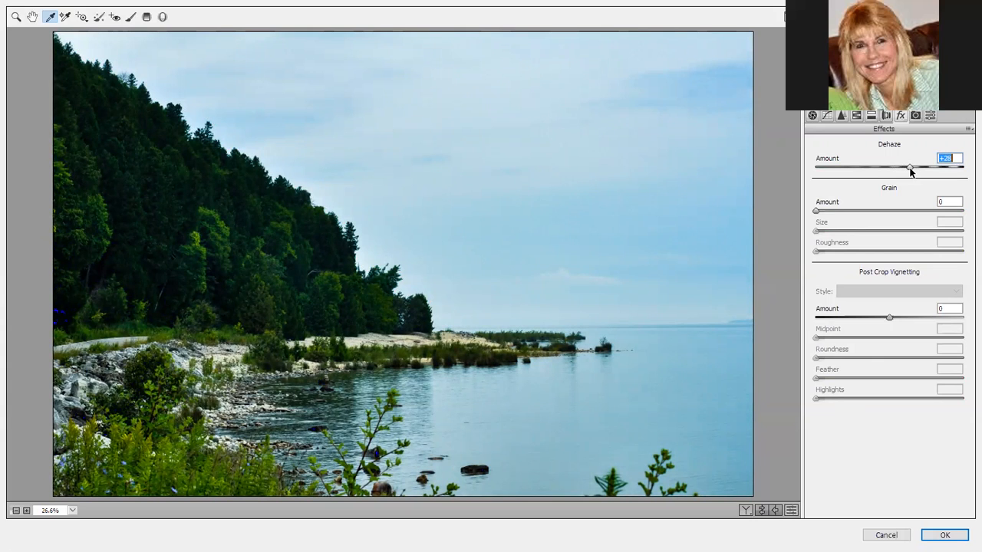
left_click_drag(910, 171, 919, 169)
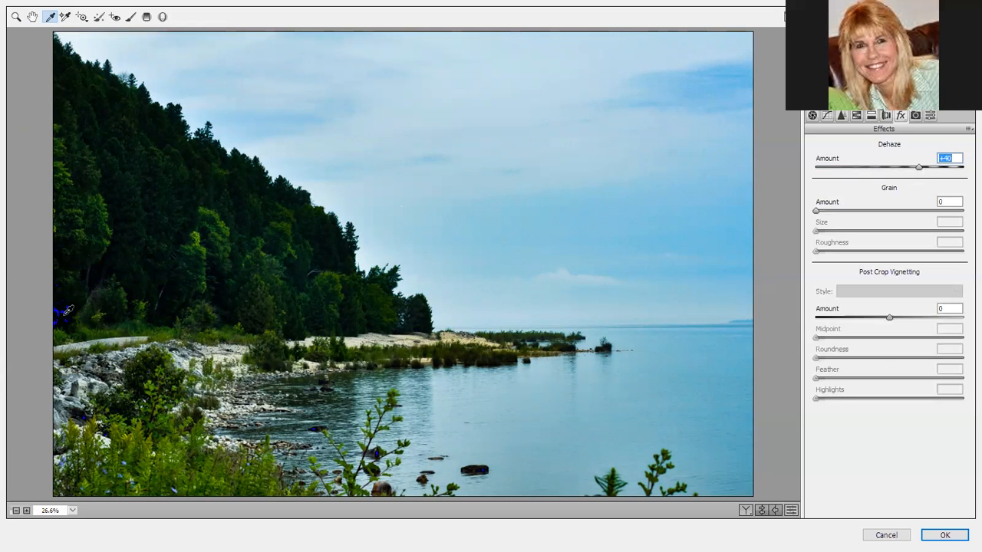
- Refine the basic adjustments to Shadows -33, Blacks -18, Clarity +20 and Vibrance +28
left_click(813, 115)
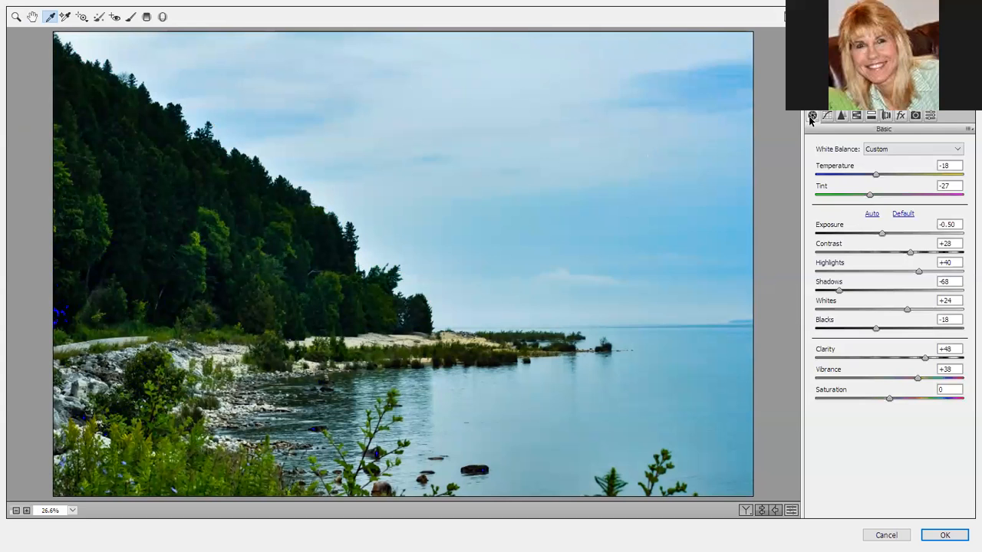
left_click(876, 329)
left_click_drag(877, 331, 884, 331)
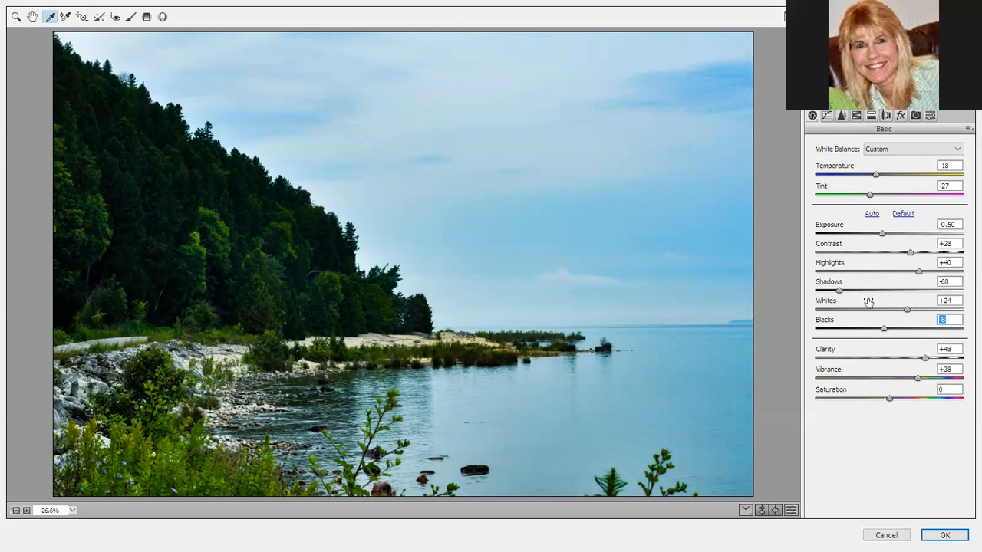
left_click_drag(839, 290, 857, 292)
left_click_drag(882, 330, 879, 330)
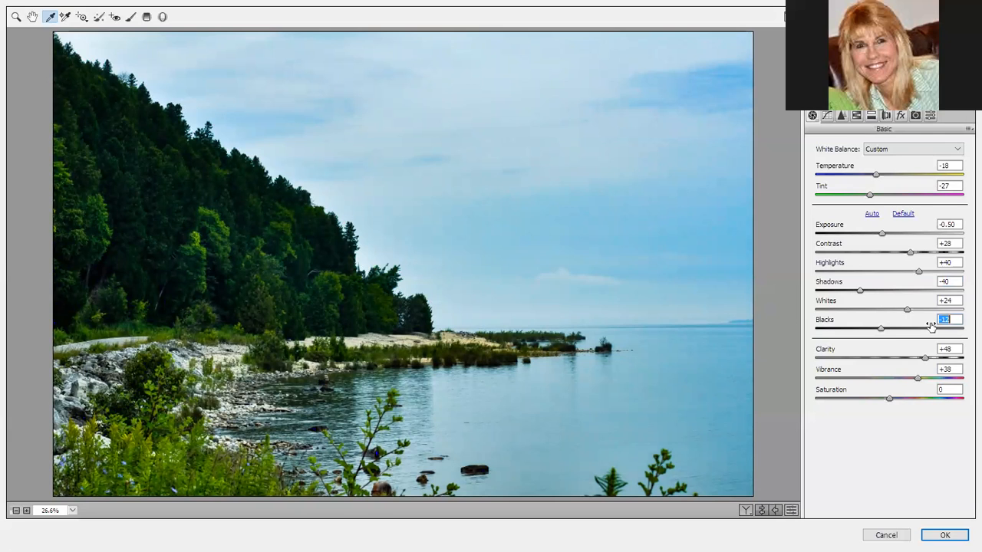
left_click_drag(916, 378, 918, 357)
left_click_drag(881, 330, 860, 329)
mouse_move(918, 358)
left_mouse_down()
mouse_move(874, 377)
mouse_move(909, 380)
mouse_move(902, 360)
left_mouse_up()
mouse_move(857, 296)
left_mouse_down()
mouse_move(894, 291)
mouse_move(865, 298)
left_mouse_up()
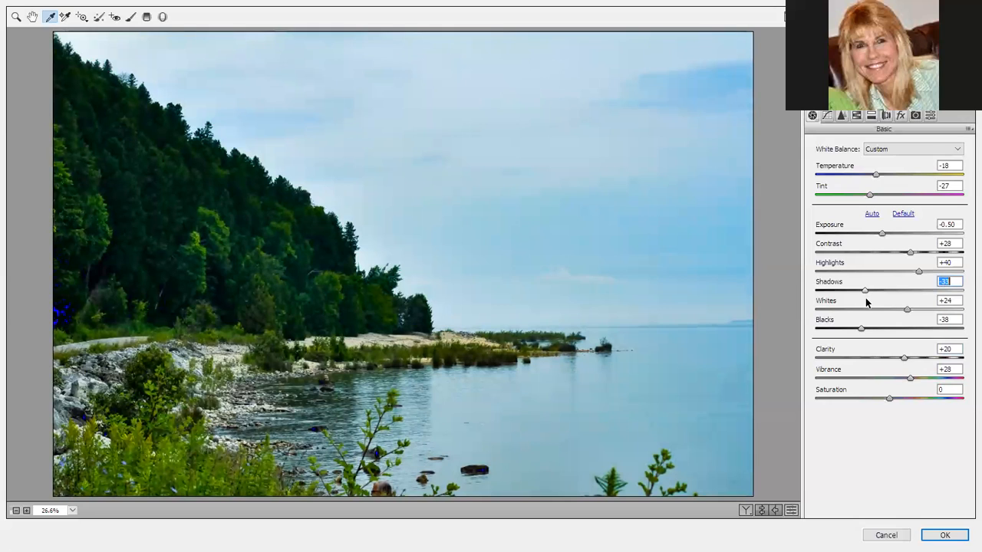
left_click_drag(861, 331, 878, 331)
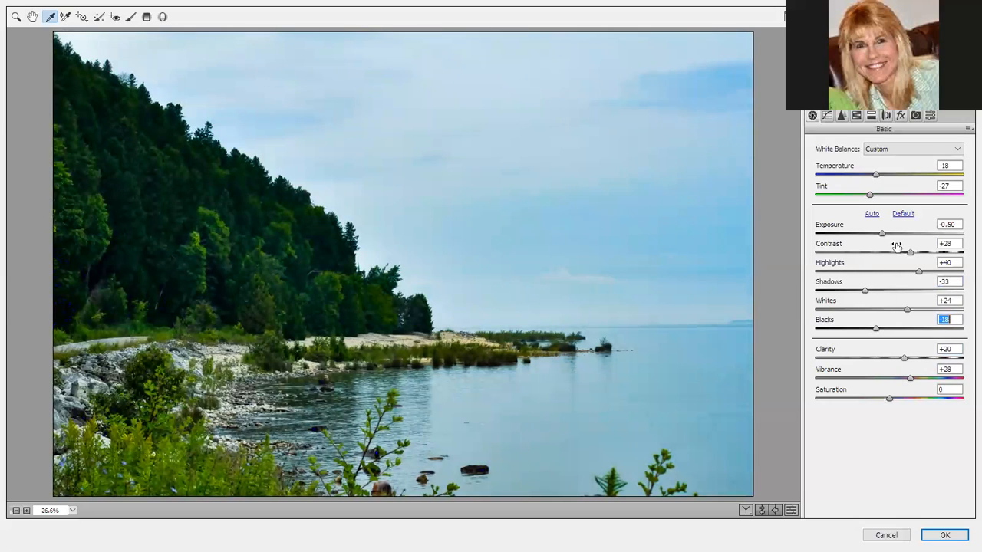